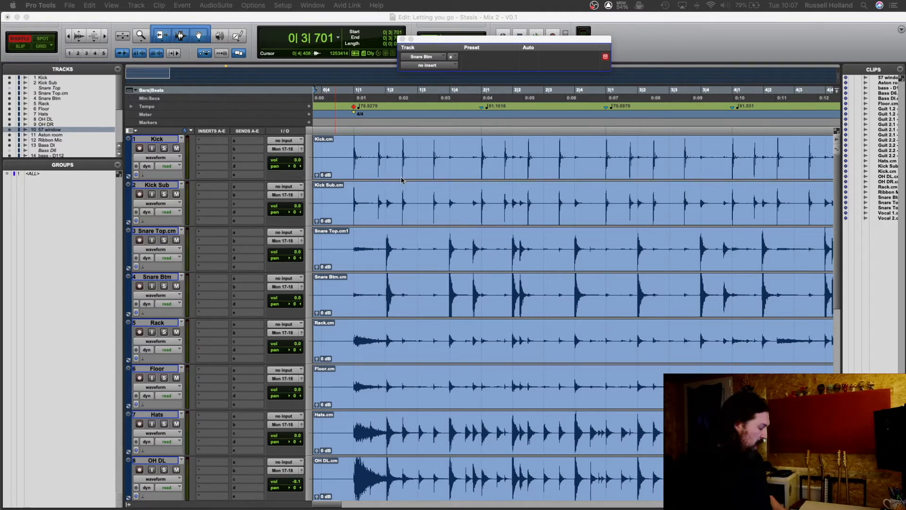
Step: Place the edit cursor near the first snare hit and compare the hit's arrival across the drum tracks
click(385, 135)
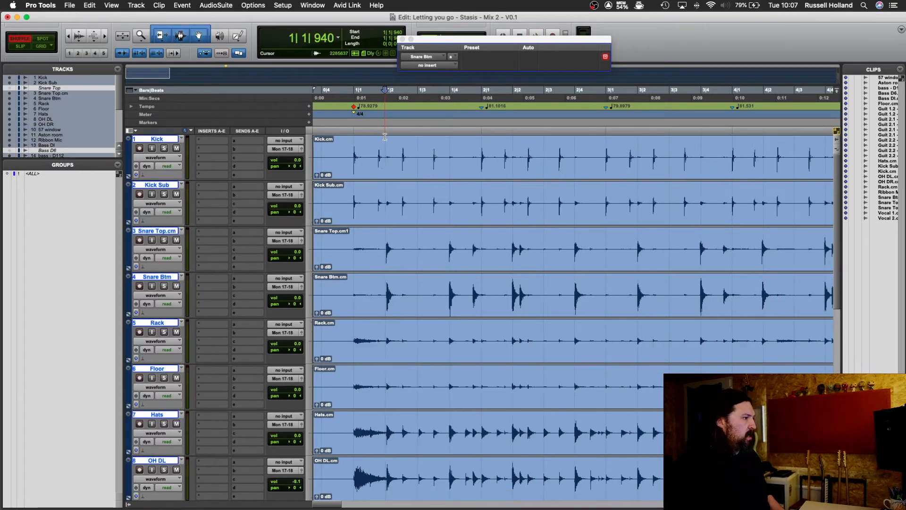
key(t)
key(t)
key(t)
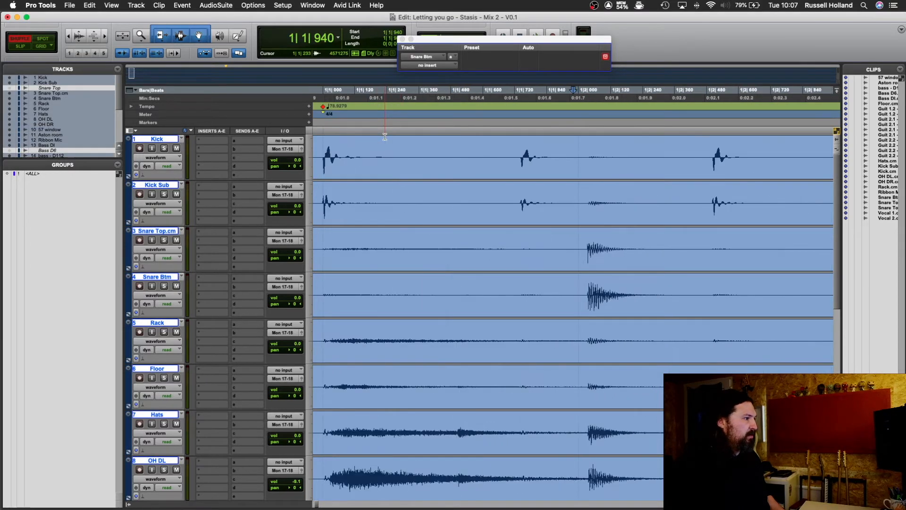
key(r)
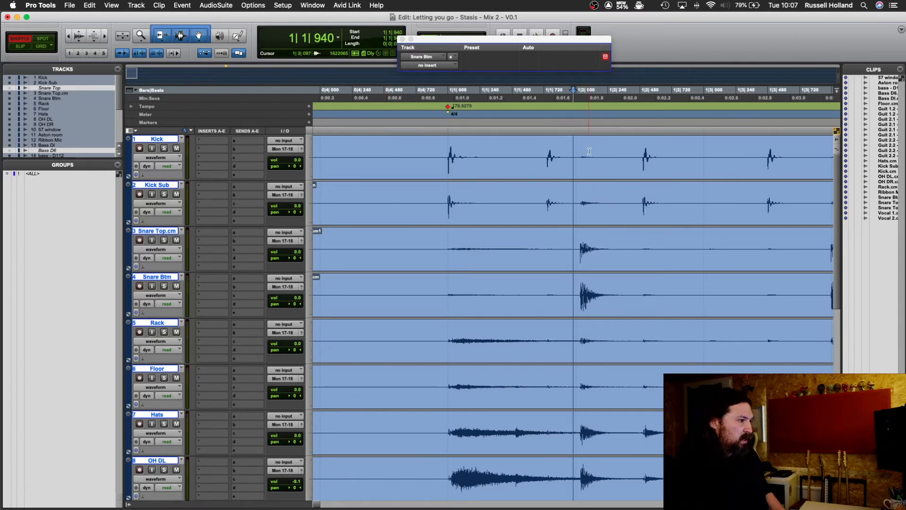
scroll(592, 193, down, 2)
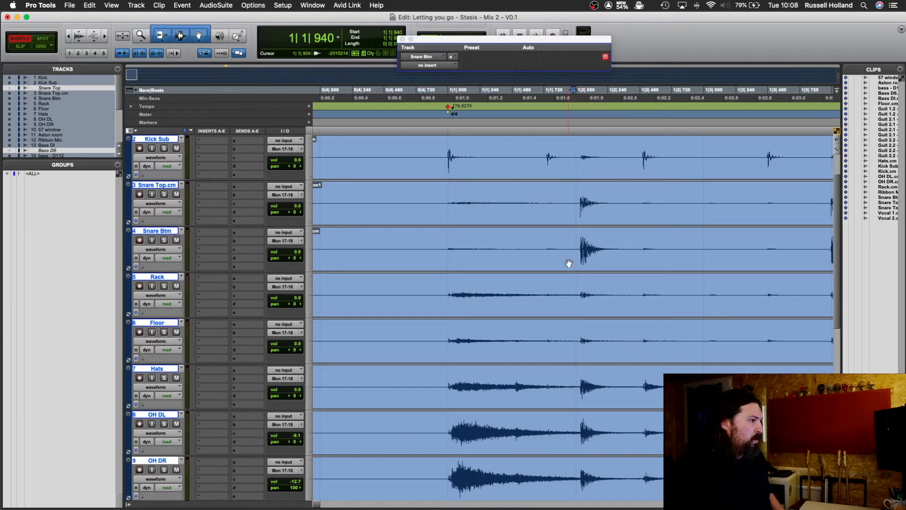
scroll(571, 262, up, 1)
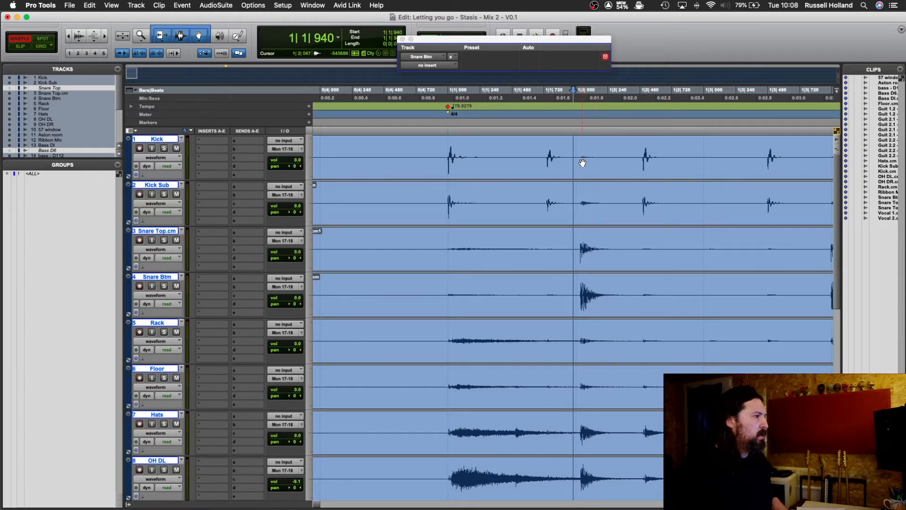
Step: Close the empty plug-in window and switch the main counter to samples
click(402, 38)
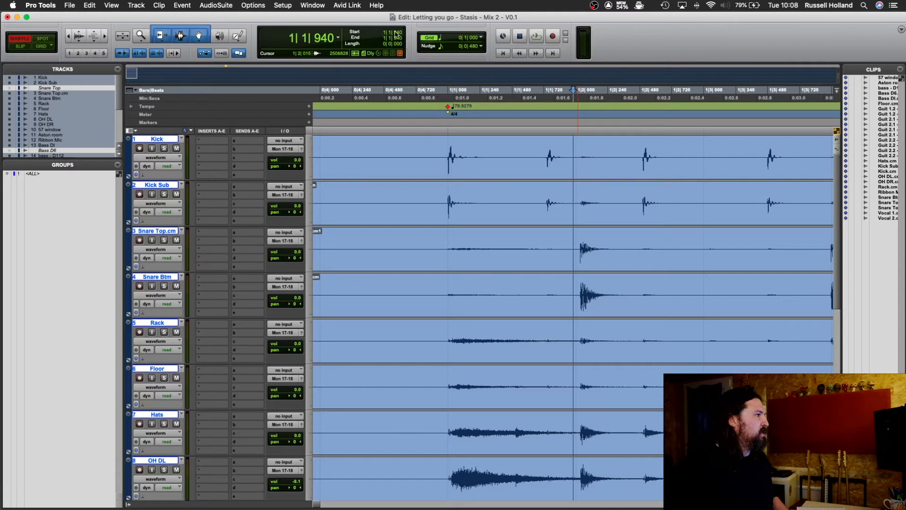
click(338, 37)
click(358, 71)
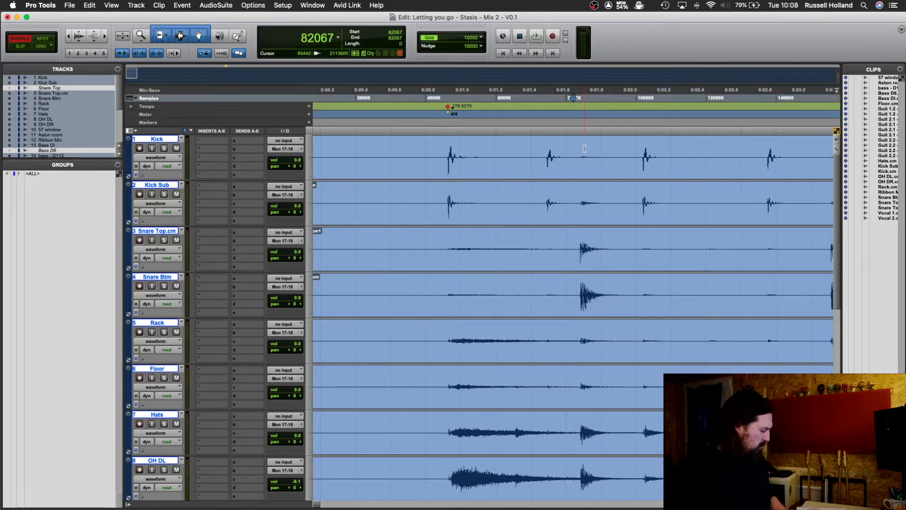
Step: Enlarge the waveforms and select the stretch just before the first snare hit across the tracks from Kick to OH DL
key(alt+super+bracketleft)
key(alt+super+bracketleft)
key(alt+super+bracketright)
key(alt+super+bracketright)
key(alt+super+bracketright)
key(alt+super+bracketright)
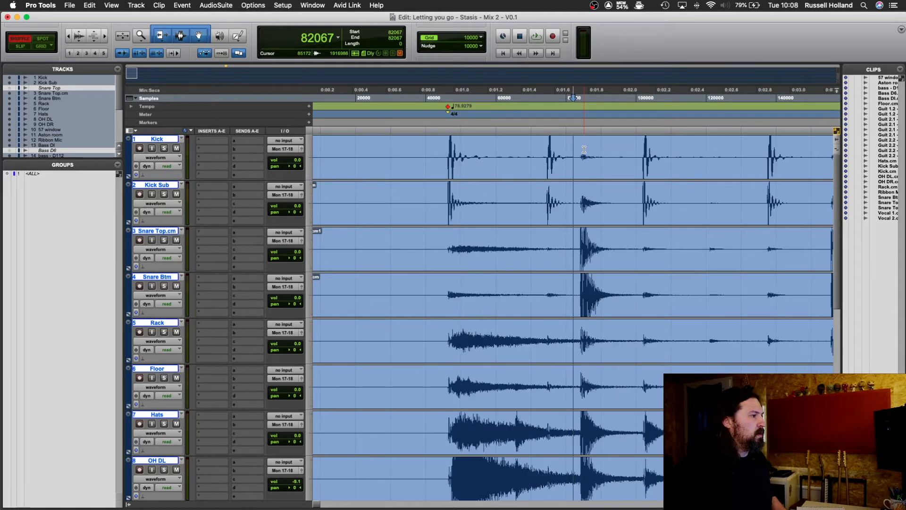
key(super+bracketright)
key(super+bracketright)
key(super+bracketright)
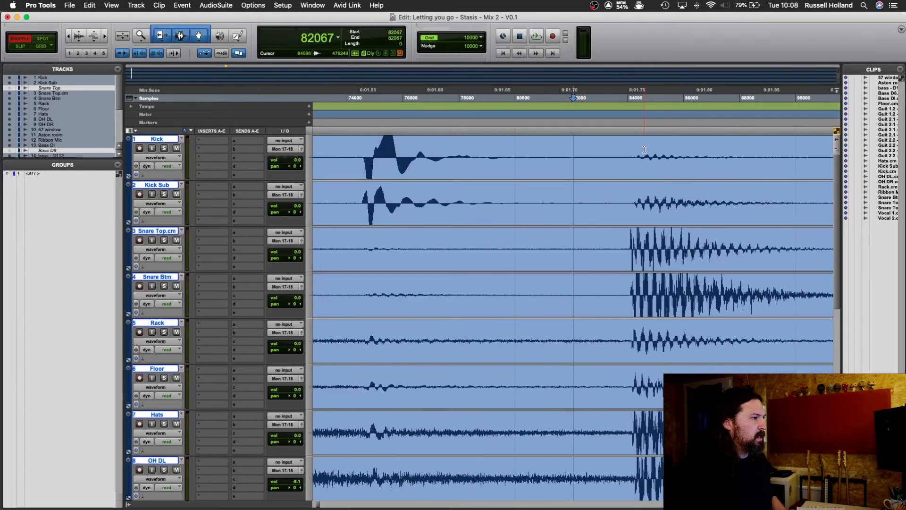
drag(633, 171, 599, 498)
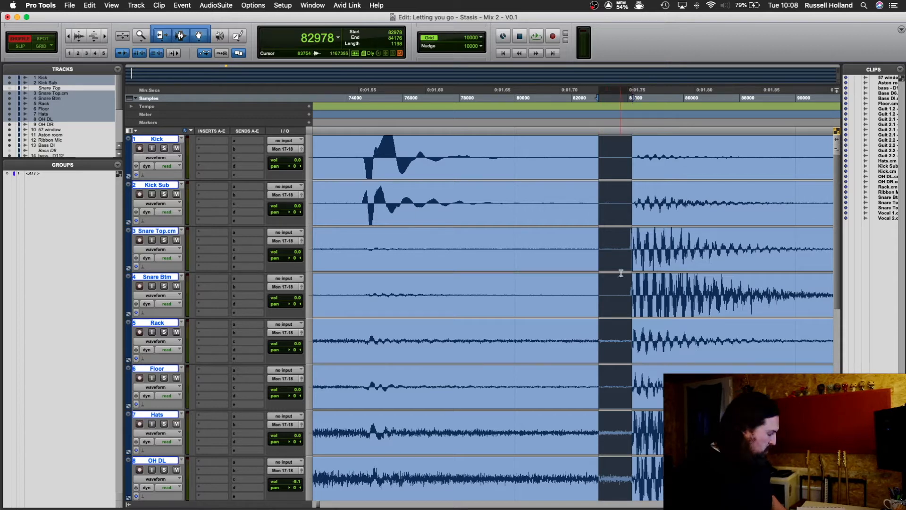
Step: Place the edit cursor at the exact start of the first snare hit on the Snare Top track
scroll(621, 275, right, 3)
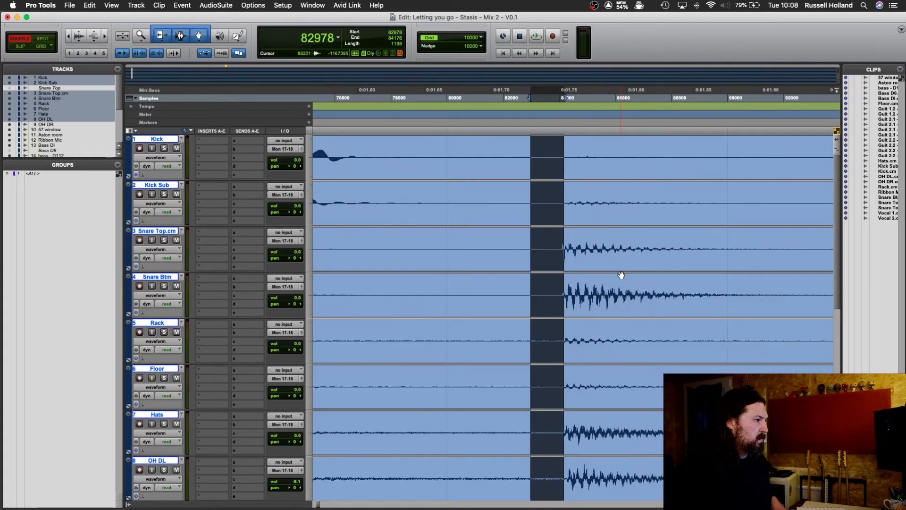
scroll(621, 275, up, 3)
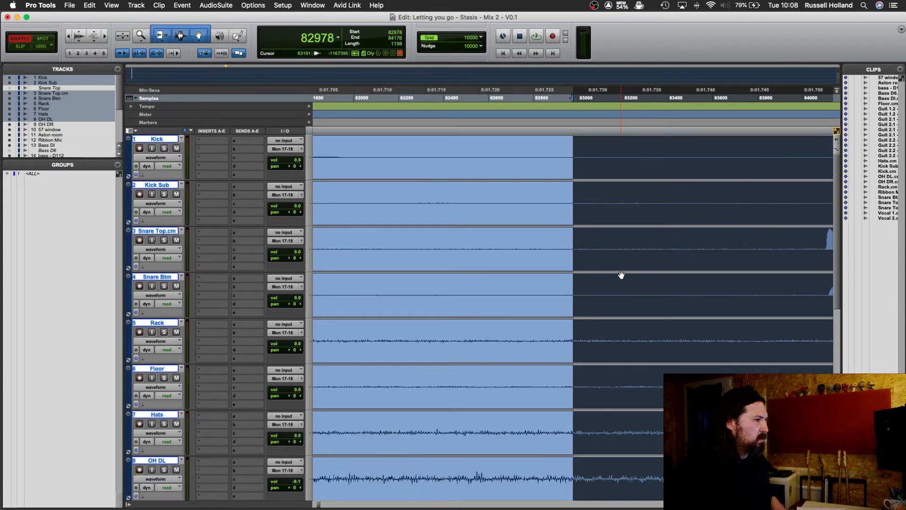
scroll(621, 275, right, 6)
scroll(621, 275, right, 2)
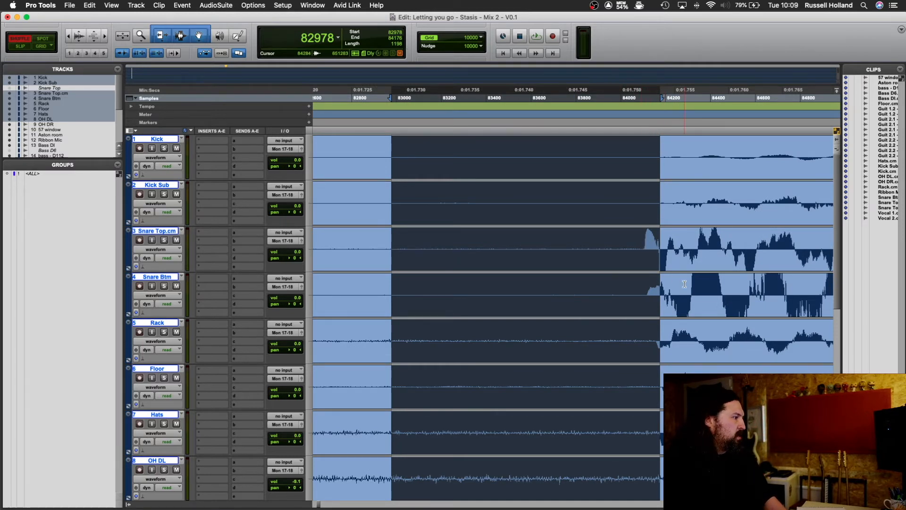
click(646, 254)
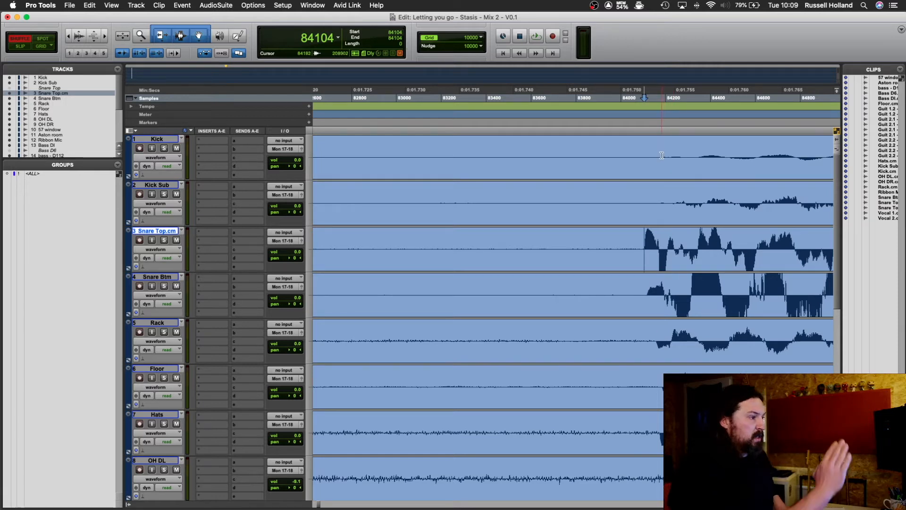
Step: Measure how long after the snare close mics the hit reaches the other drum tracks, including Rack and Floor
drag(661, 155, 638, 466)
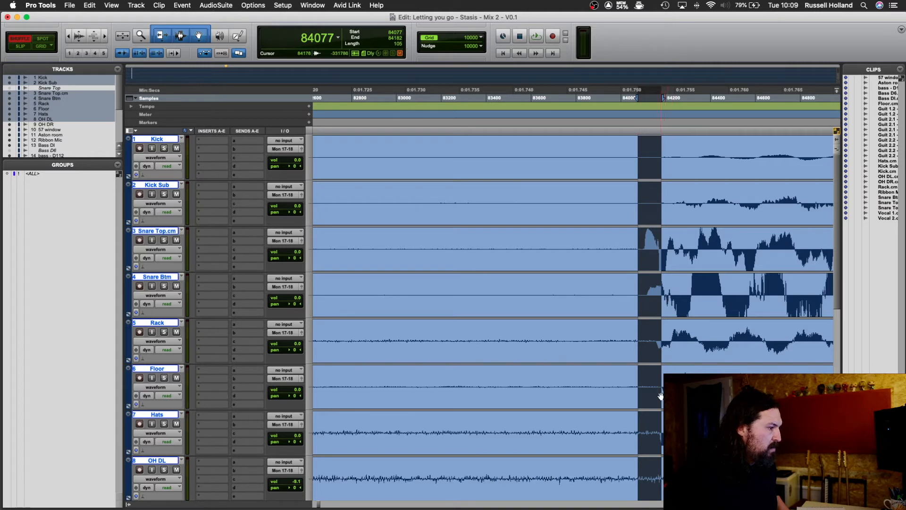
drag(661, 386, 656, 352)
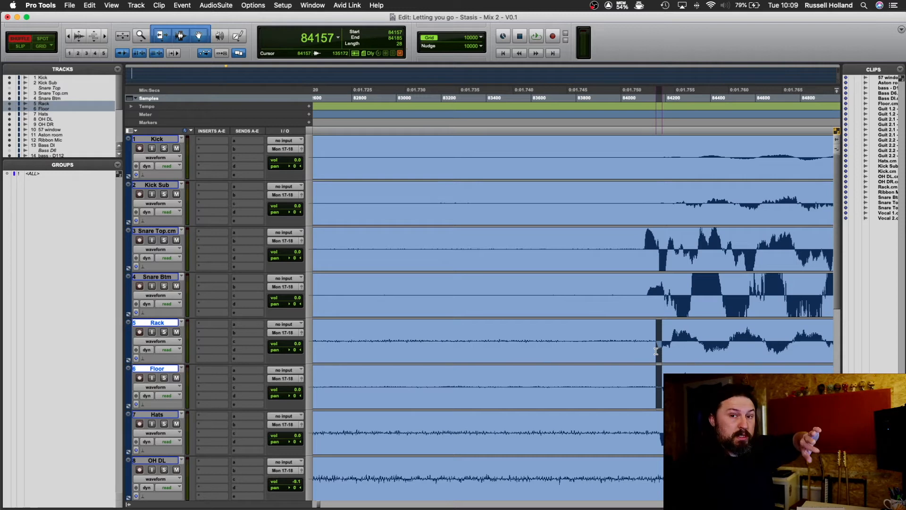
drag(657, 351, 594, 342)
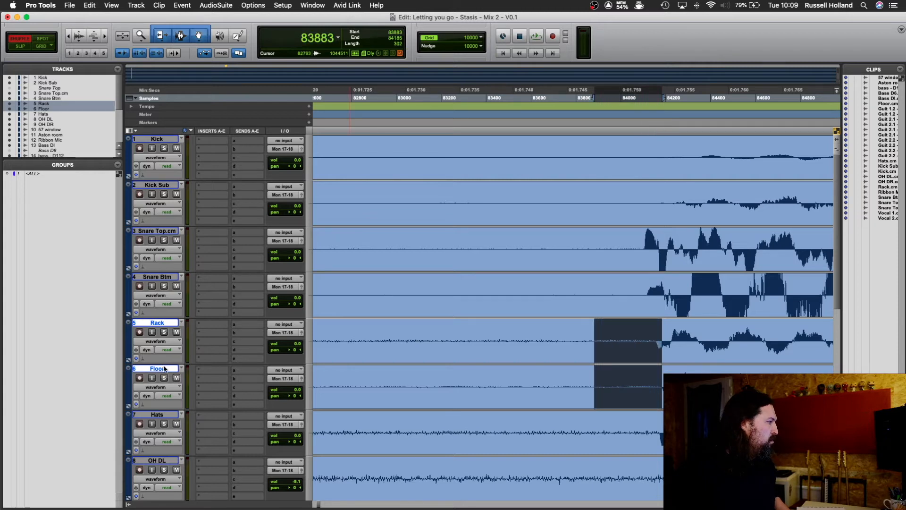
Step: Move the Floor track above Kick so that it is the first track
click(164, 415)
drag(167, 368, 152, 126)
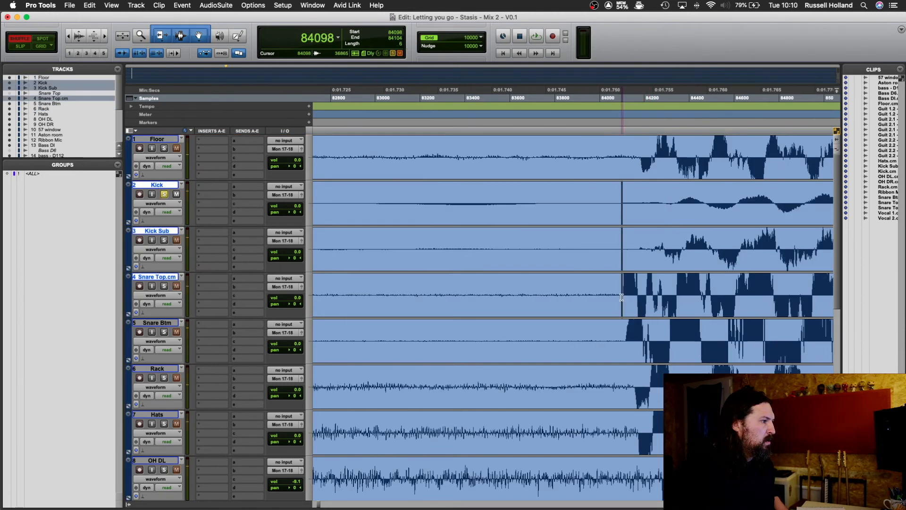
Step: Audition the soloed Kick track from the start of the snare hit, stop playback and clear the solo
drag(622, 289, 602, 193)
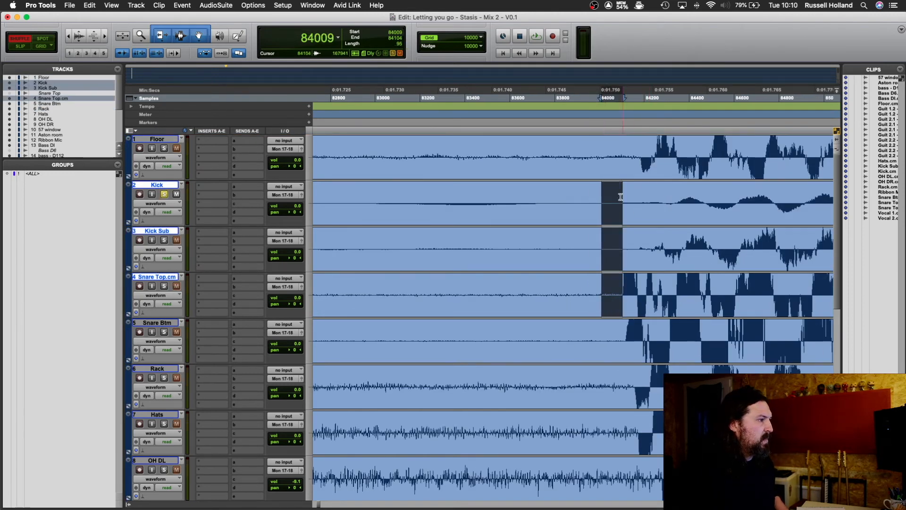
click(621, 201)
key(space)
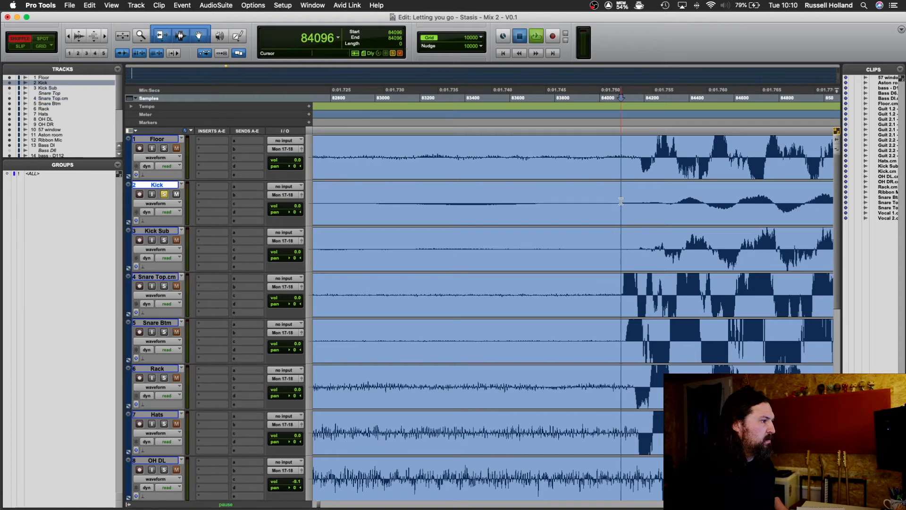
key(space)
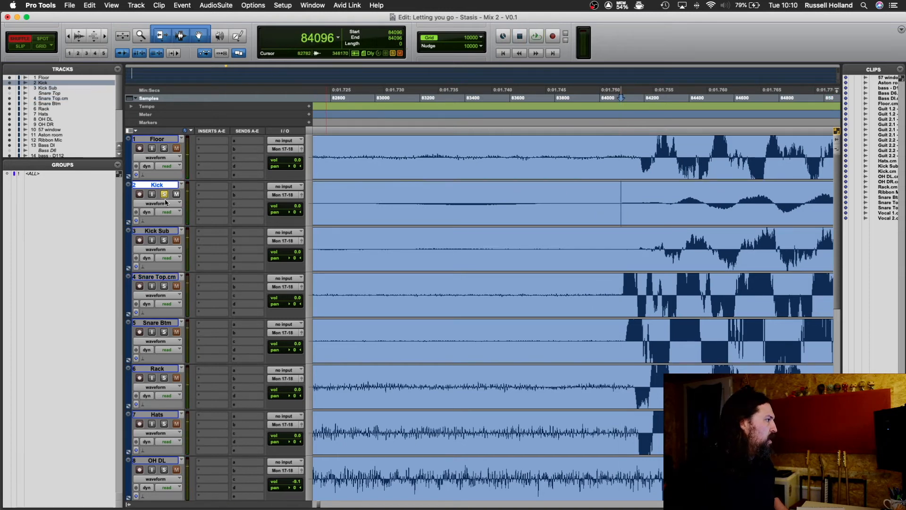
click(165, 196)
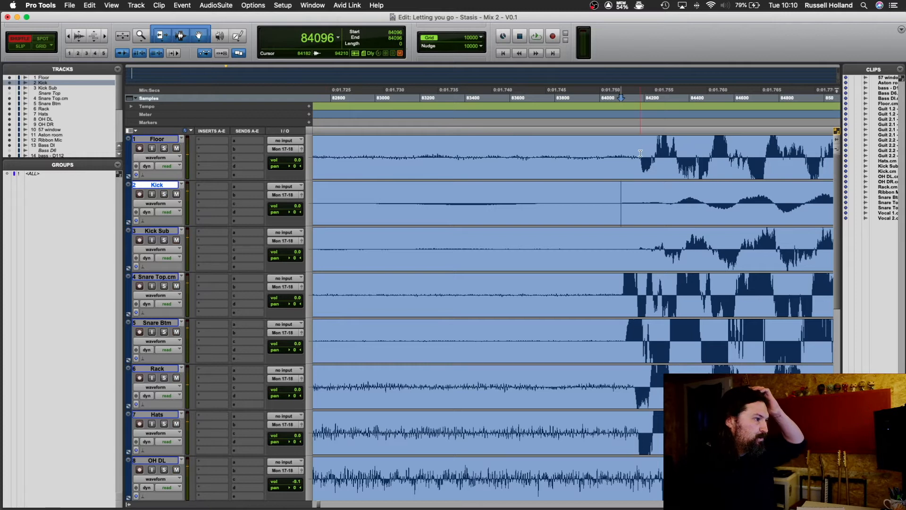
Step: Measure the snare hit's sample offset between the Floor and Kick tracks and insert a mono Time Adjuster on Kick
drag(642, 156, 624, 220)
click(664, 162)
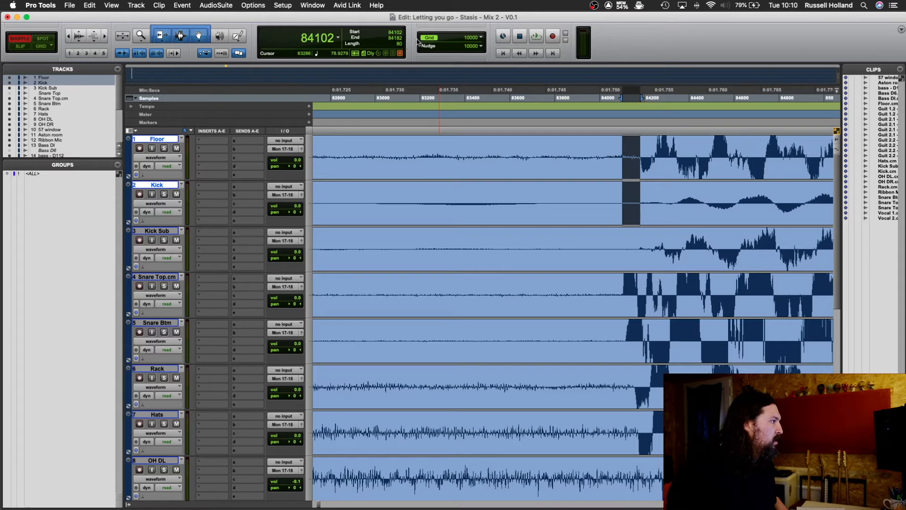
click(211, 191)
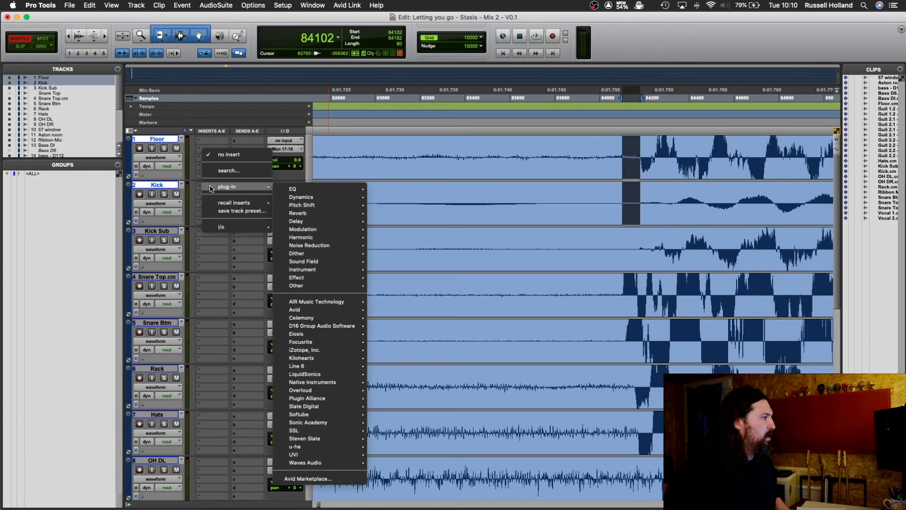
mouse_move(232, 186)
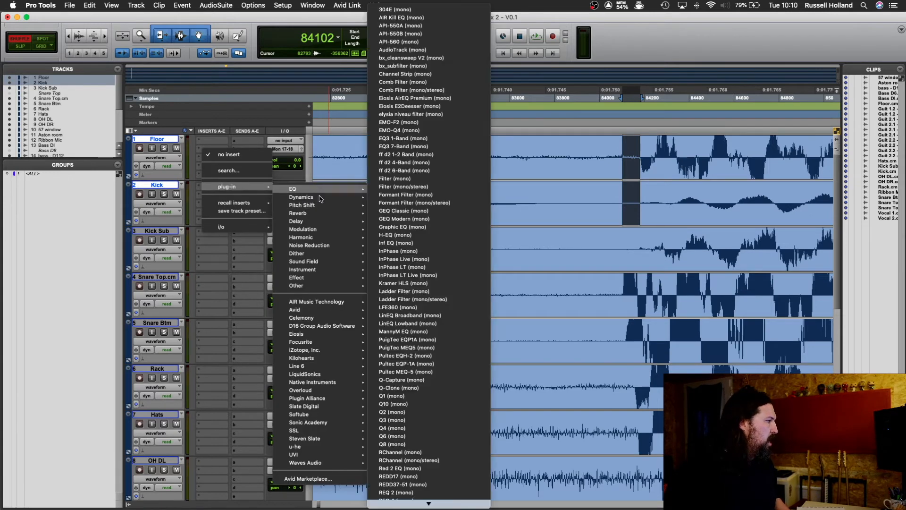
mouse_move(325, 222)
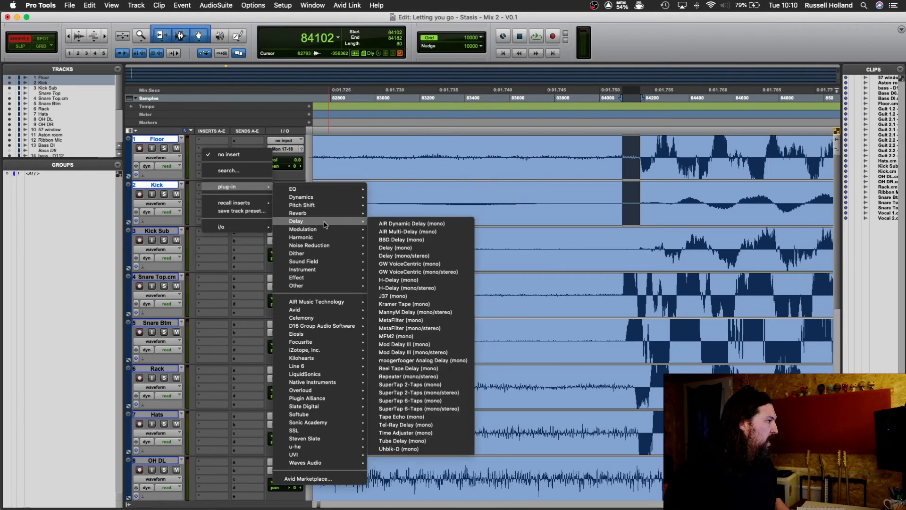
click(424, 433)
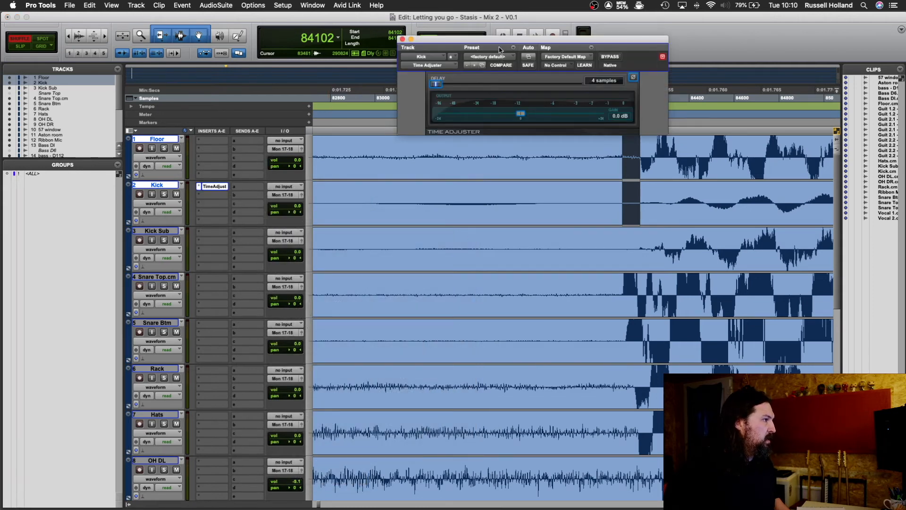
Step: Set Kick's Time Adjuster delay to 80 samples and copy the plug-in to Kick Sub, Snare Top, Snare Btm, Rack and Hats
drag(497, 42, 394, 134)
click(500, 173)
text(80)
key(Return)
click(299, 130)
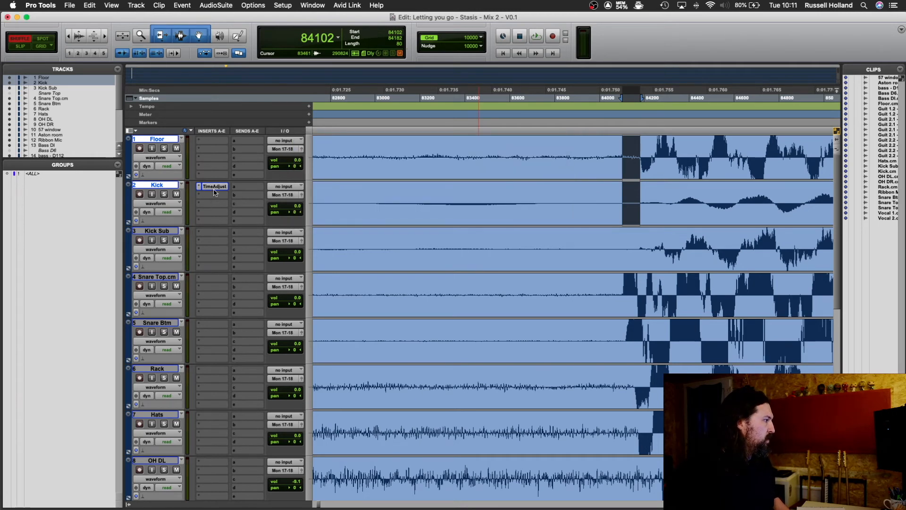
alt+drag(214, 188, 217, 416)
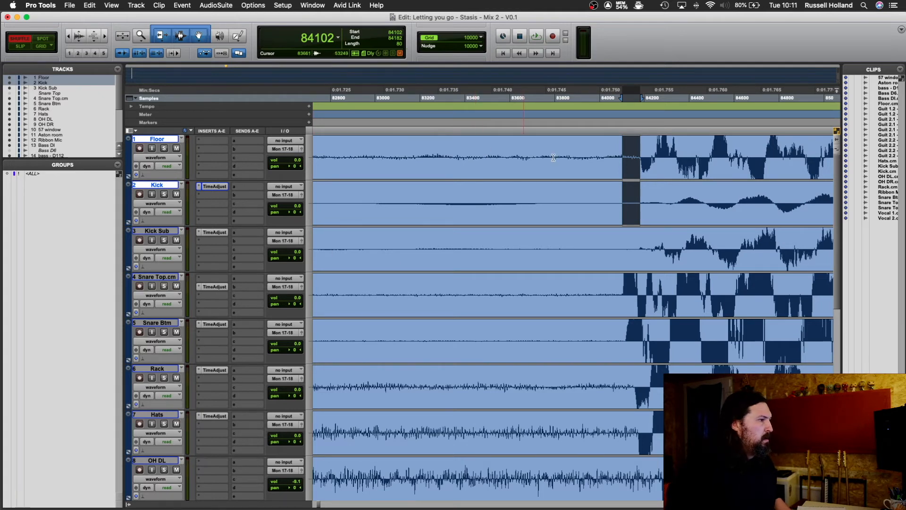
Step: Measure the sample offset between the snare hit's start on the Floor track and on the Kick Sub track
double_click(641, 175)
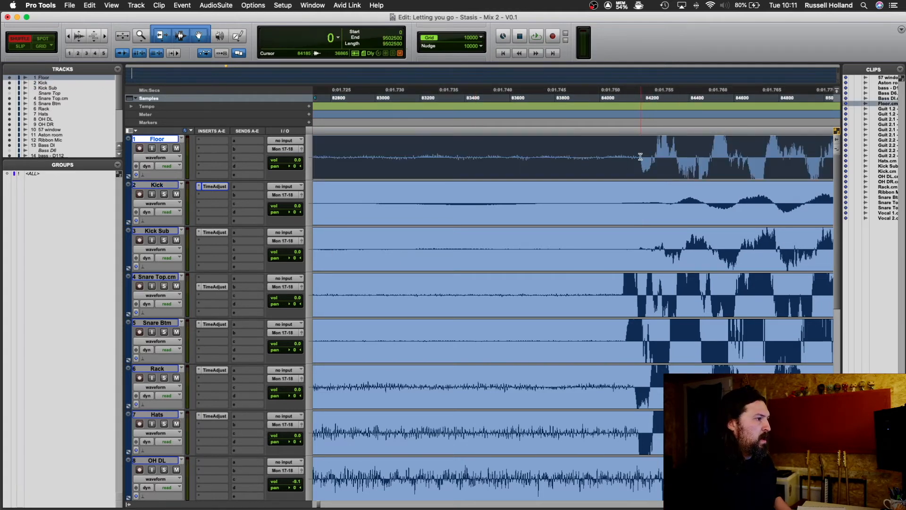
click(641, 157)
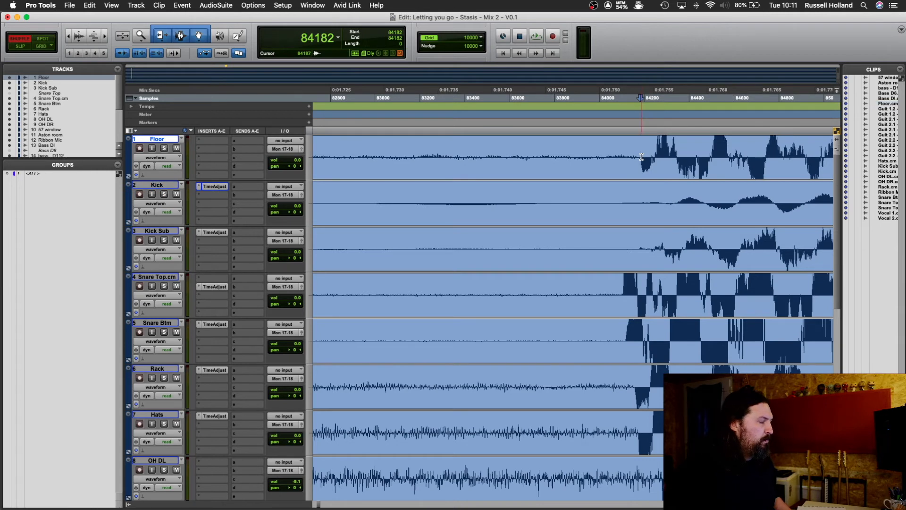
key(super+alt+bracketleft)
key(super+alt+bracketright)
key(t)
key(t)
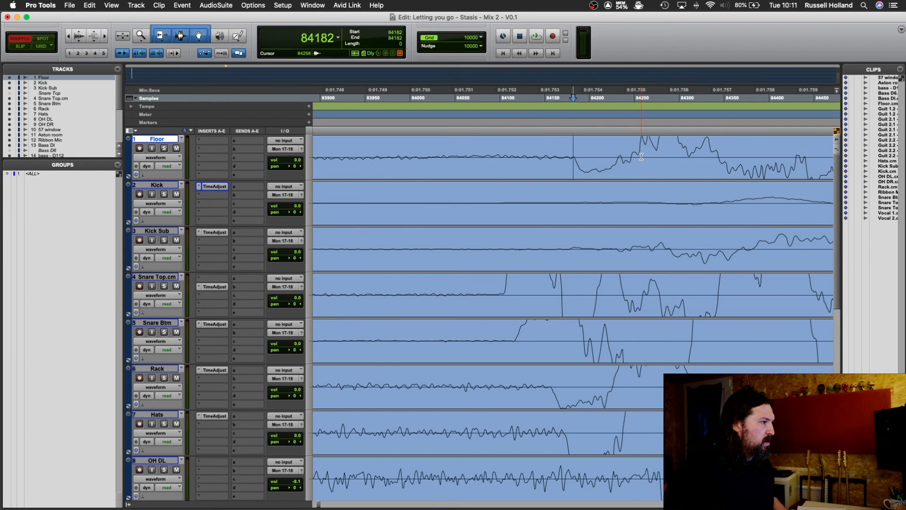
key(r)
drag(575, 158, 572, 251)
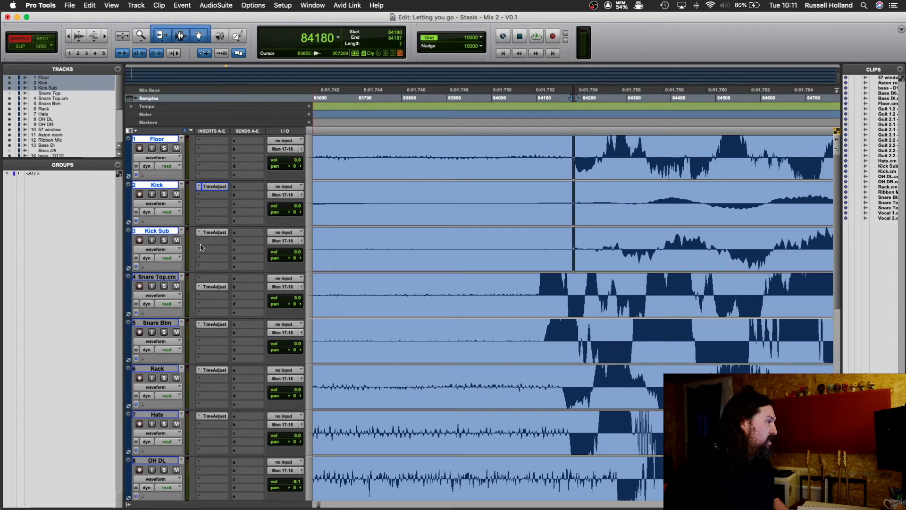
Step: Set the delay of Kick Sub's Time Adjuster to 7 samples and dismiss the plug-in window
click(209, 232)
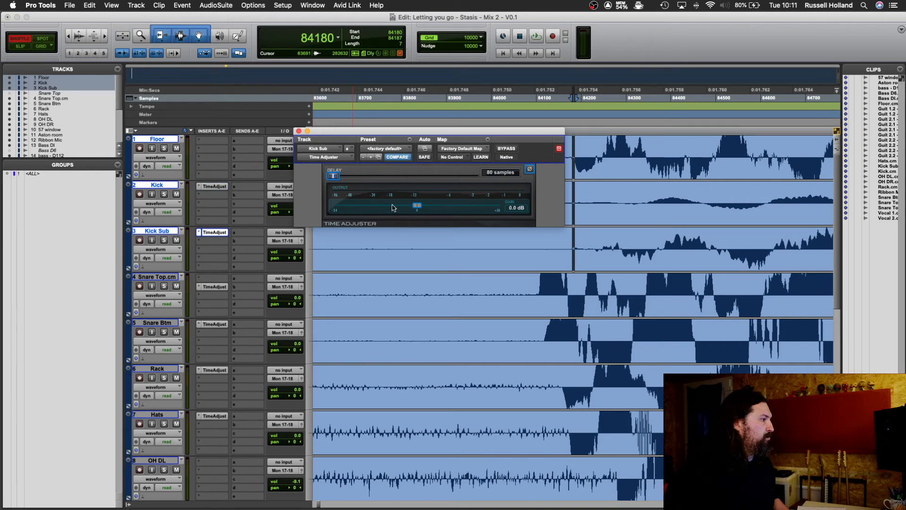
click(495, 173)
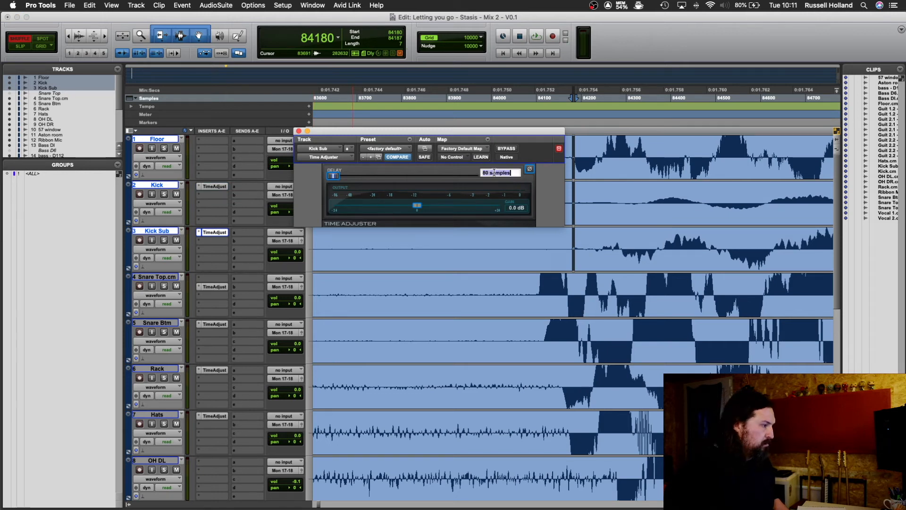
text(7)
key(Return)
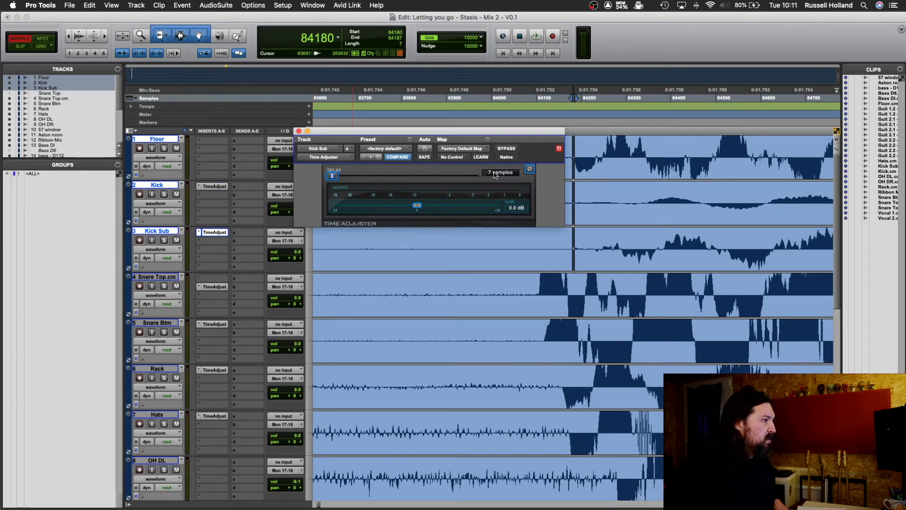
click(299, 131)
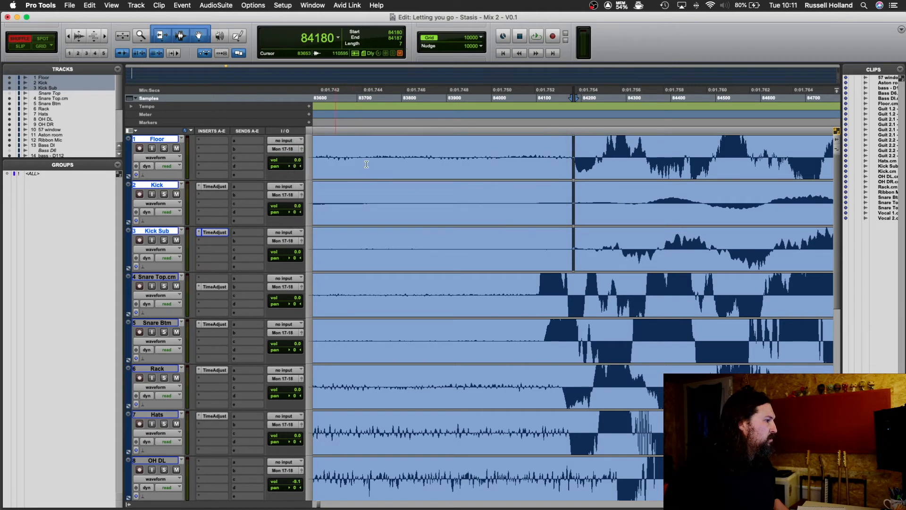
Step: Measure the snare hit's sample offset between Floor and Snare Top.cm and check it against Snare Top.cm's Time Adjuster delay
click(573, 156)
drag(574, 156, 539, 290)
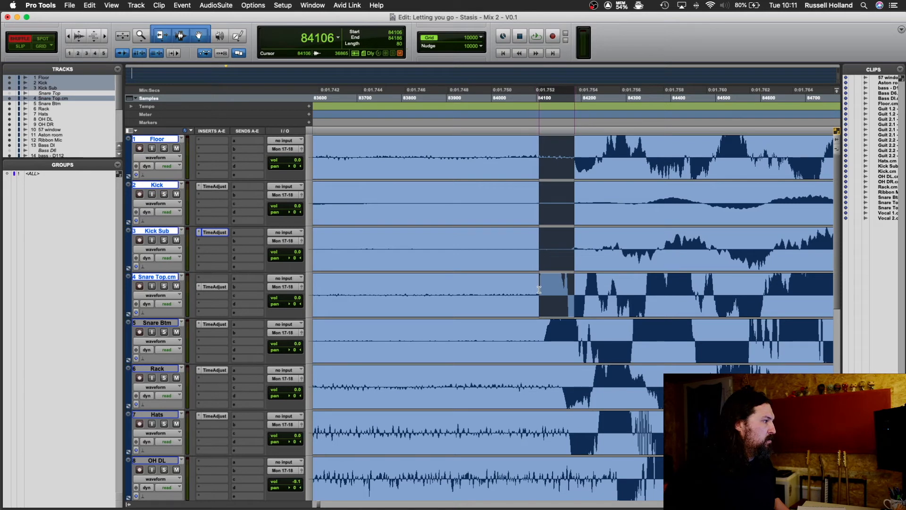
click(215, 287)
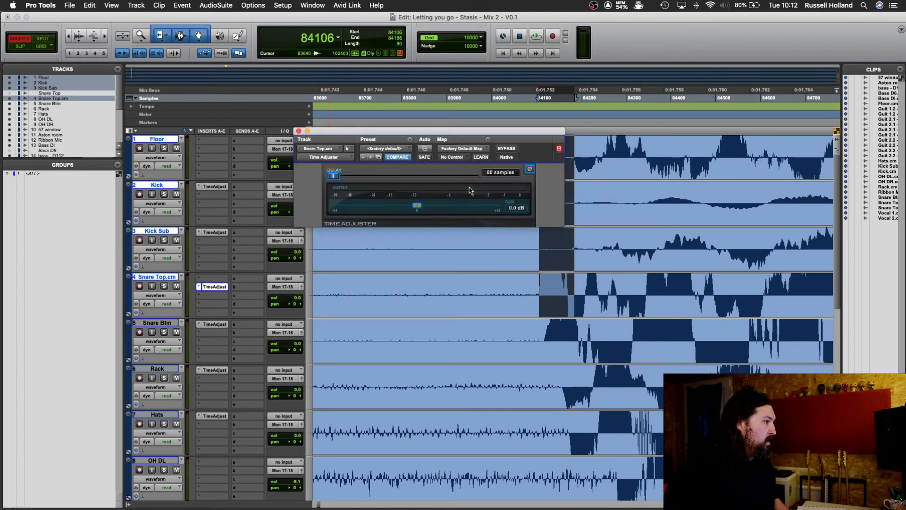
click(299, 131)
Step: Measure the snare hit's sample offset between Snare Btm and Floor and set Snare Btm's Time Adjuster delay to 68 samples
drag(544, 341, 574, 151)
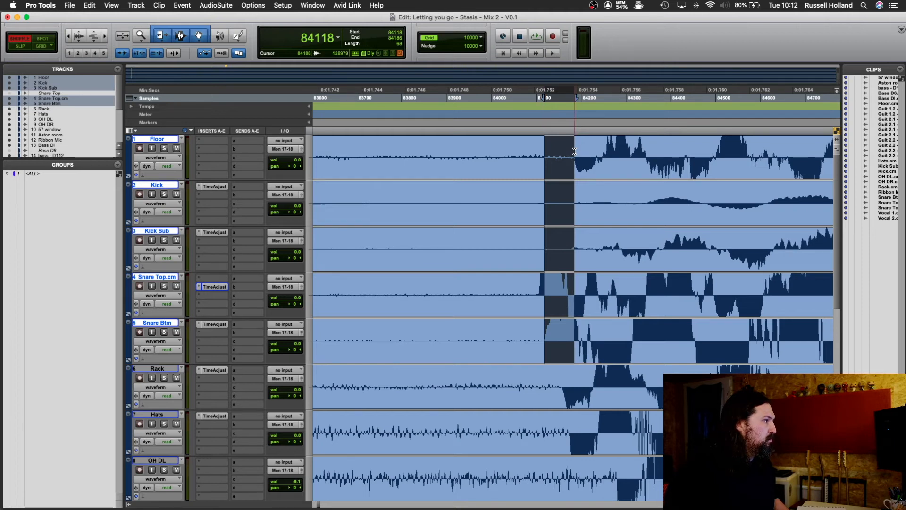
click(215, 324)
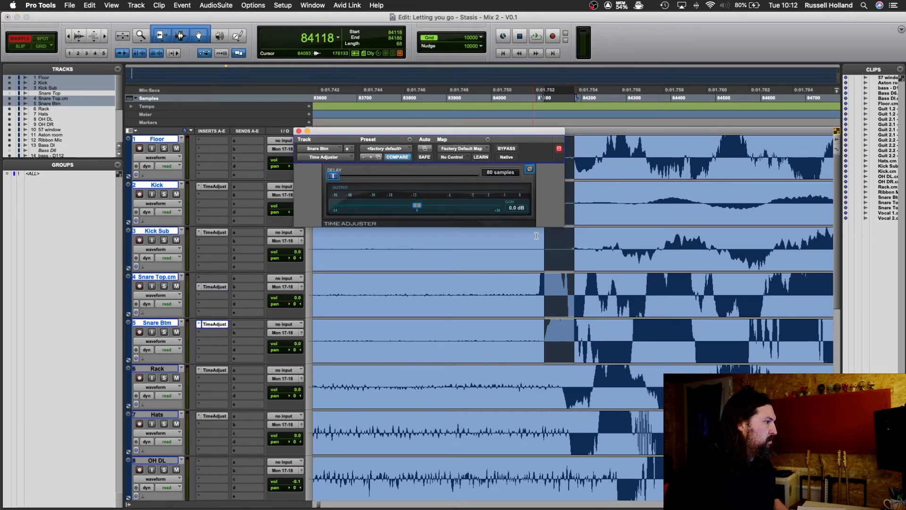
click(497, 173)
text(68)
key(Return)
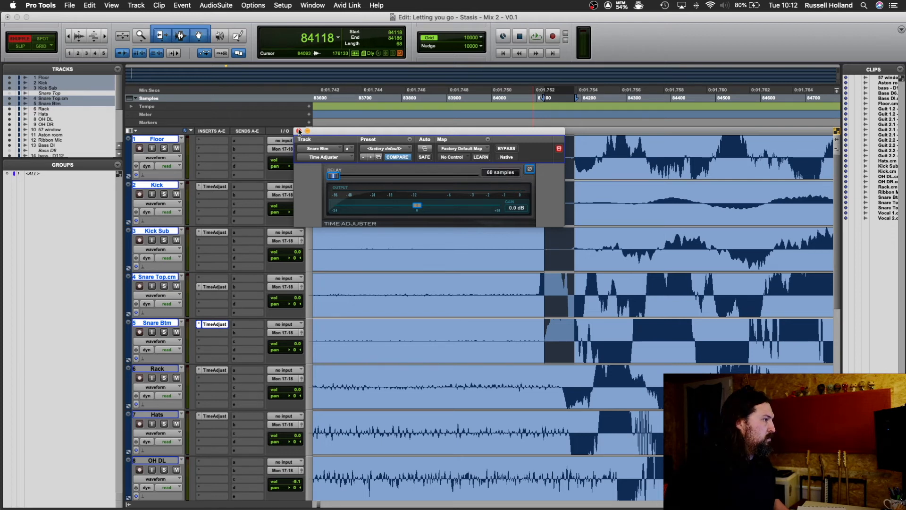
click(299, 131)
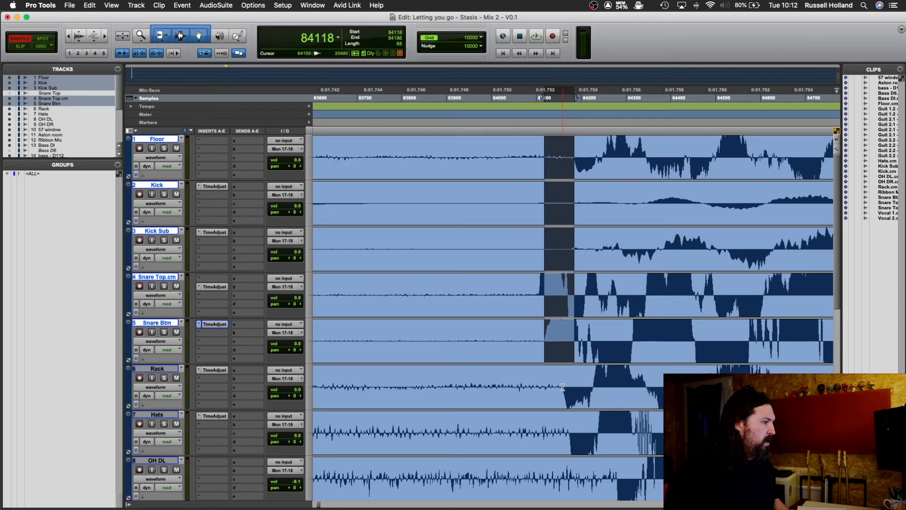
drag(562, 388, 574, 348)
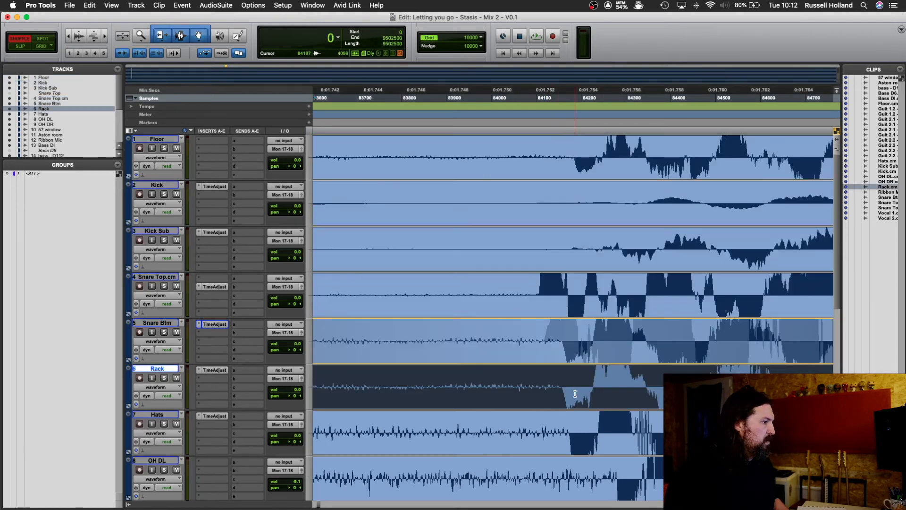
drag(576, 390, 576, 395)
click(560, 387)
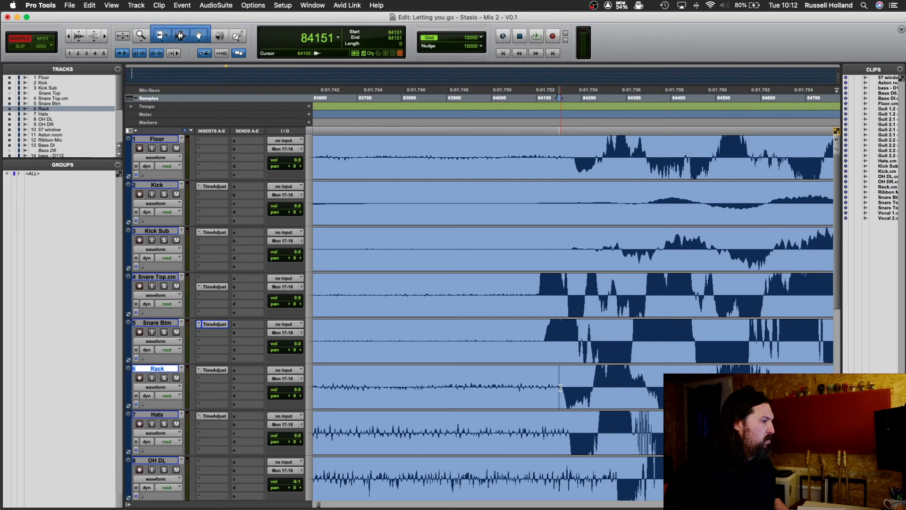
Step: Measure the snare hit's sample offset between Rack and Floor and set Rack's Time Adjuster delay to 32 samples
drag(563, 387, 575, 154)
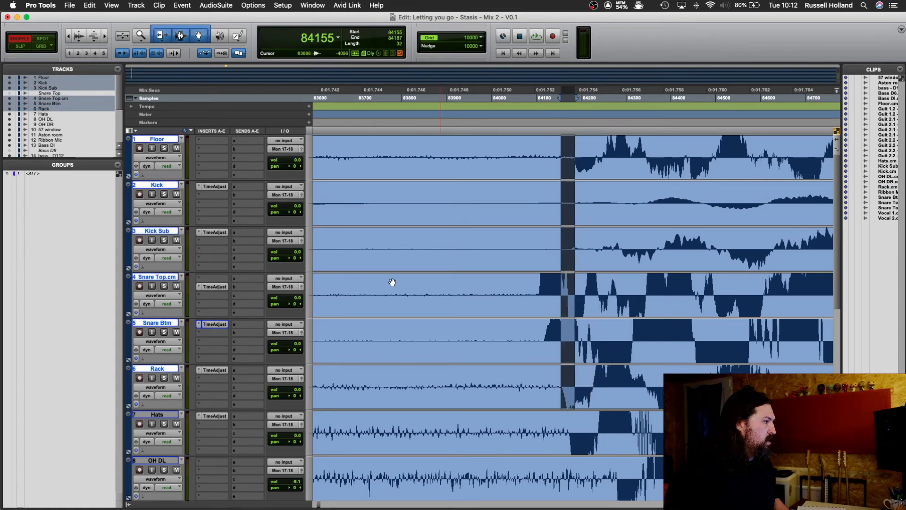
click(216, 370)
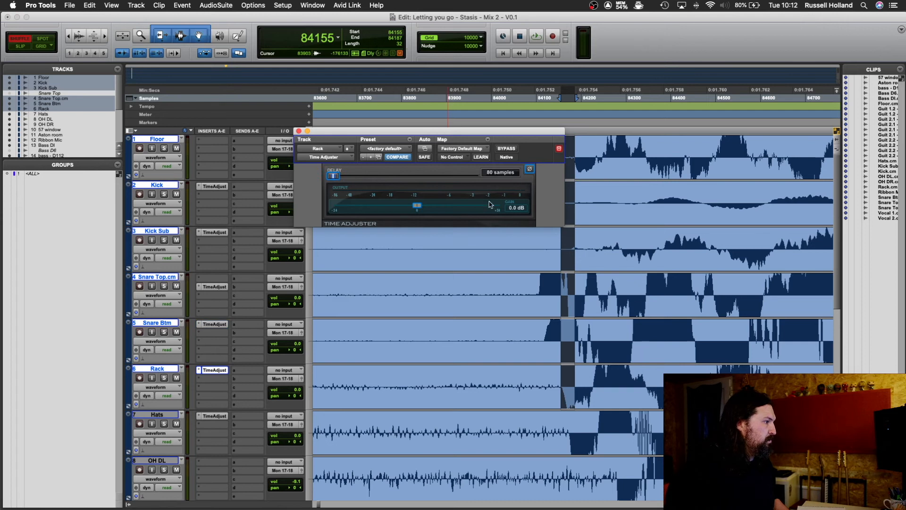
click(498, 172)
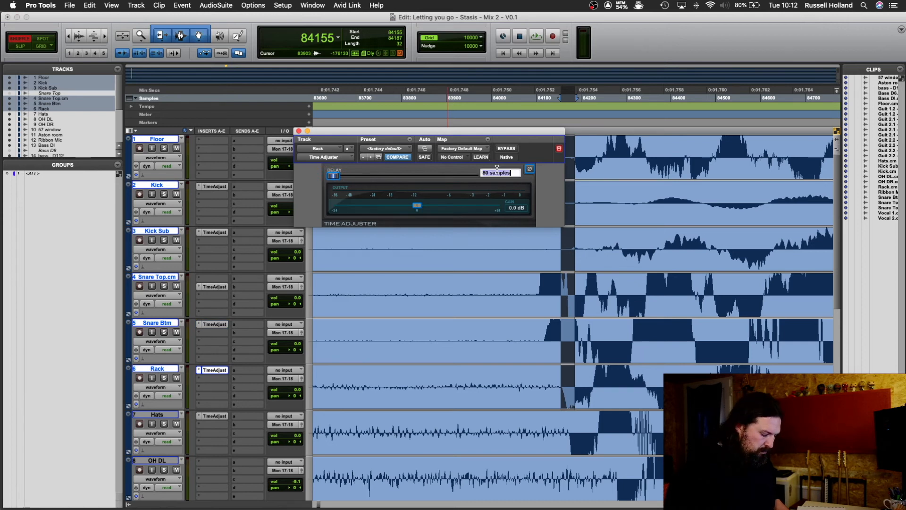
text(32)
key(Return)
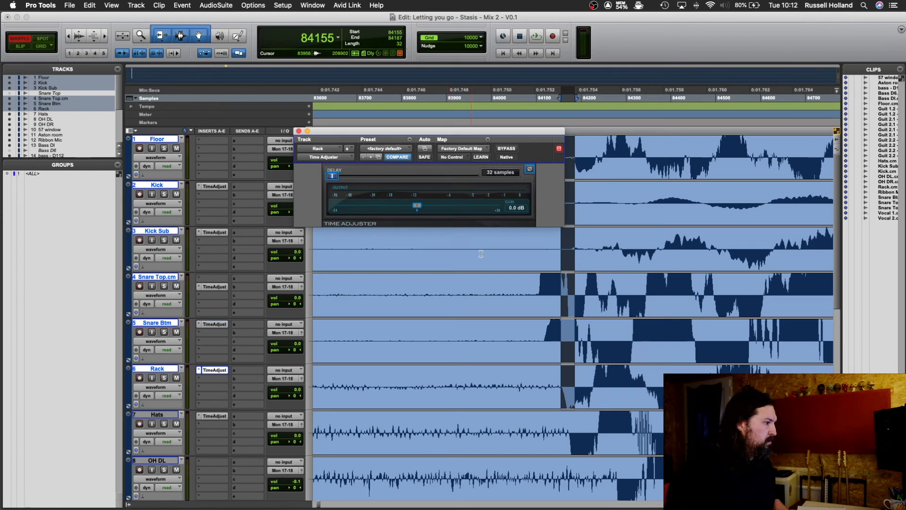
Step: Measure the snare hit's sample offset between Hats and Floor and set Hats' Time Adjuster delay to 13 samples
click(558, 409)
drag(569, 433, 574, 165)
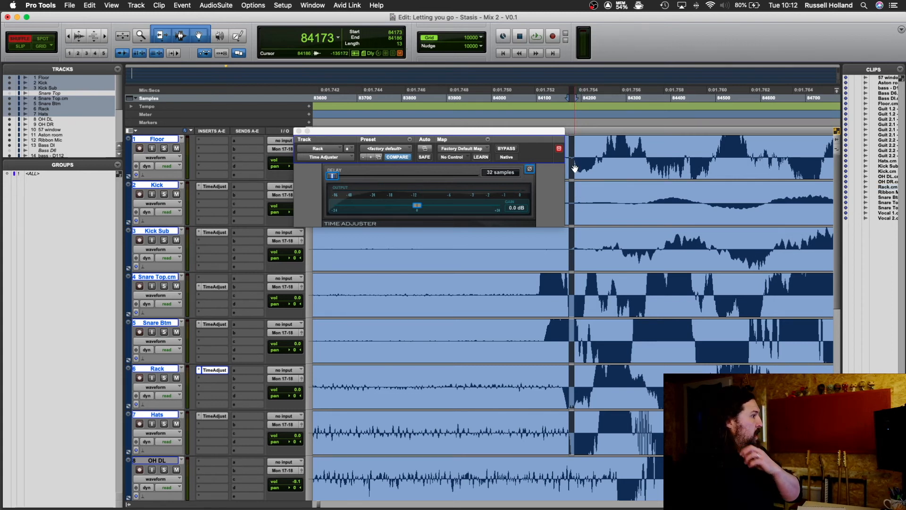
click(214, 417)
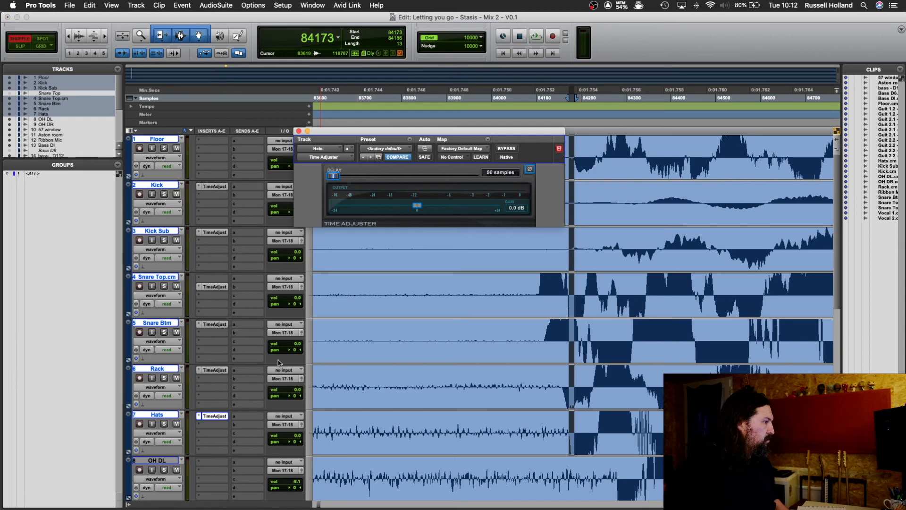
click(499, 173)
text(13)
key(Return)
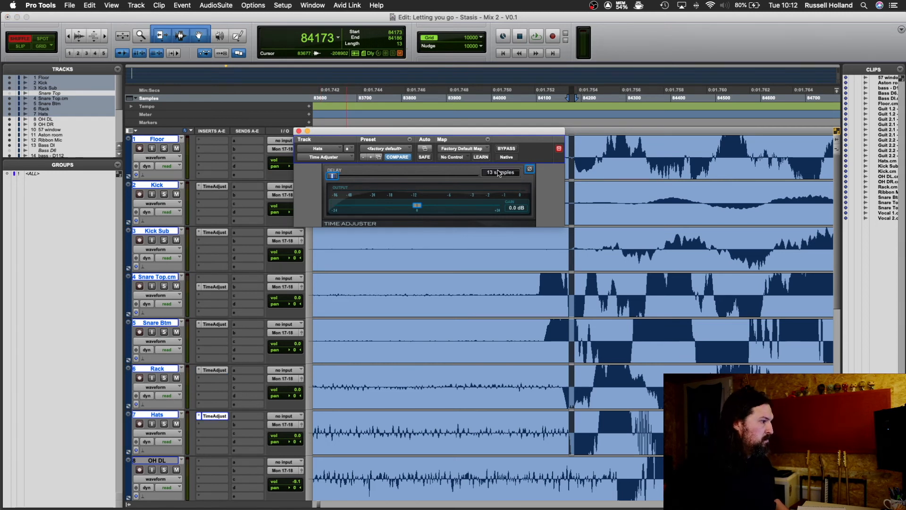
click(299, 131)
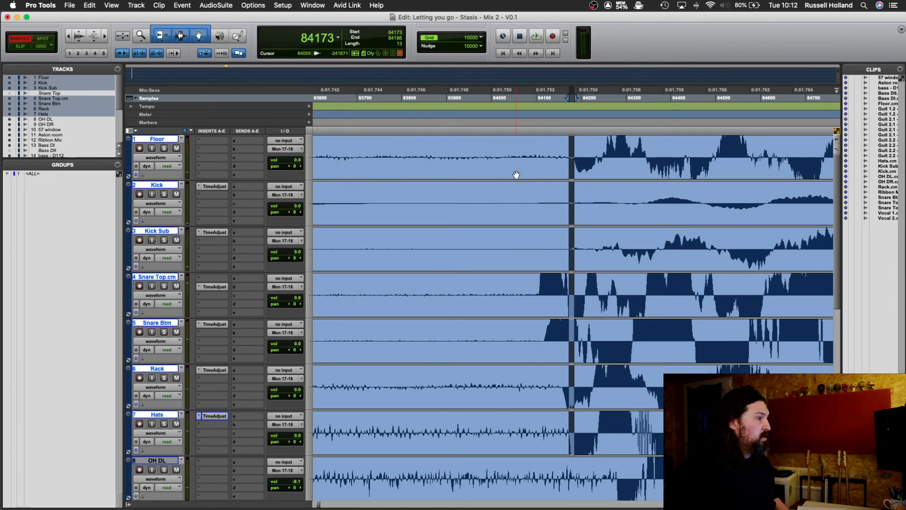
Step: Move the Floor track back into the drum order between Rack and Hats
click(515, 152)
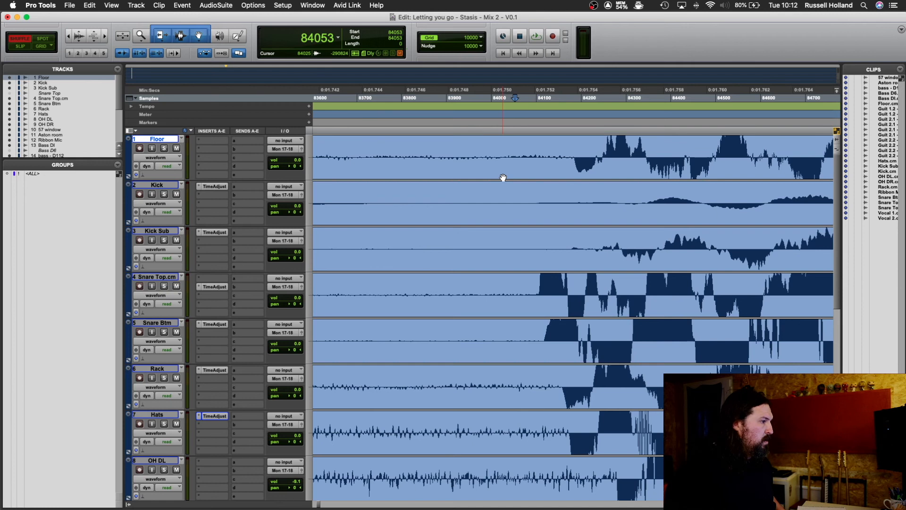
key(r)
key(r)
key(r)
key(r)
key(r)
key(r)
key(r)
key(r)
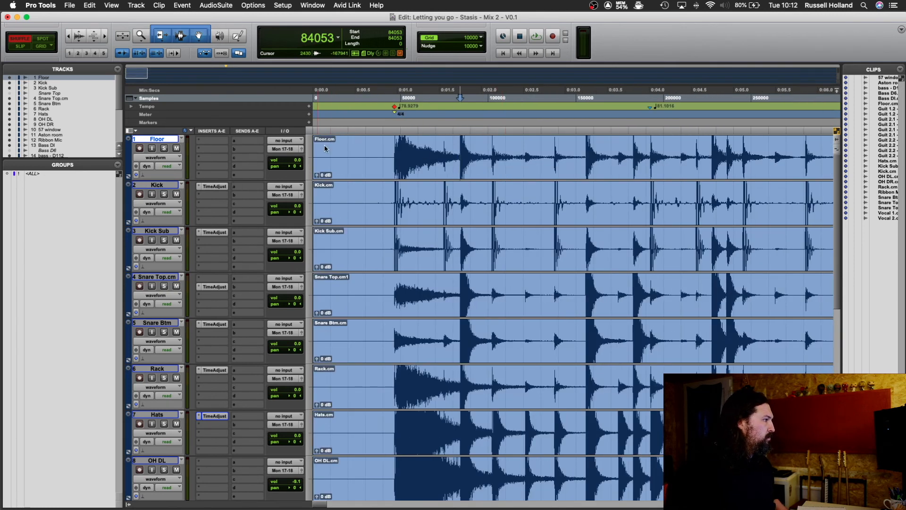
drag(179, 140, 270, 344)
Step: Audition the time-aligned drum tracks from just before the first hit, at sample 38334, and stop playback
click(380, 147)
key(space)
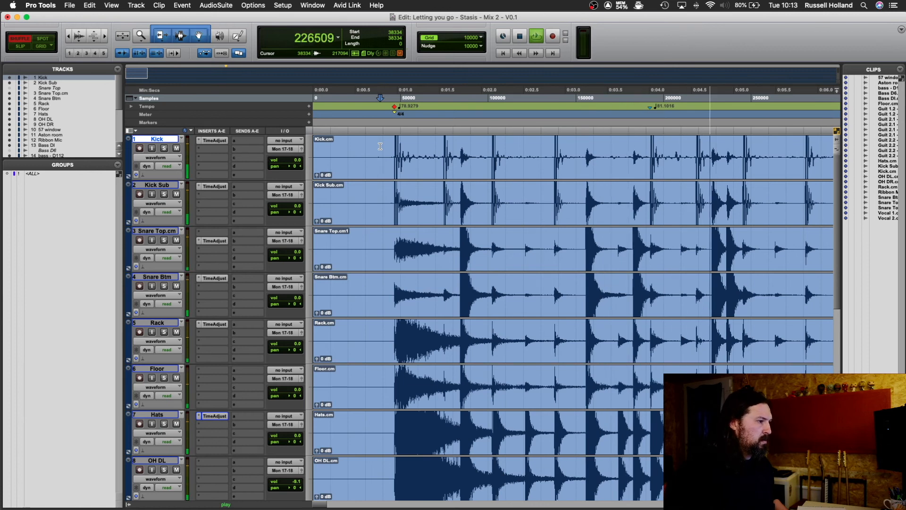
key(space)
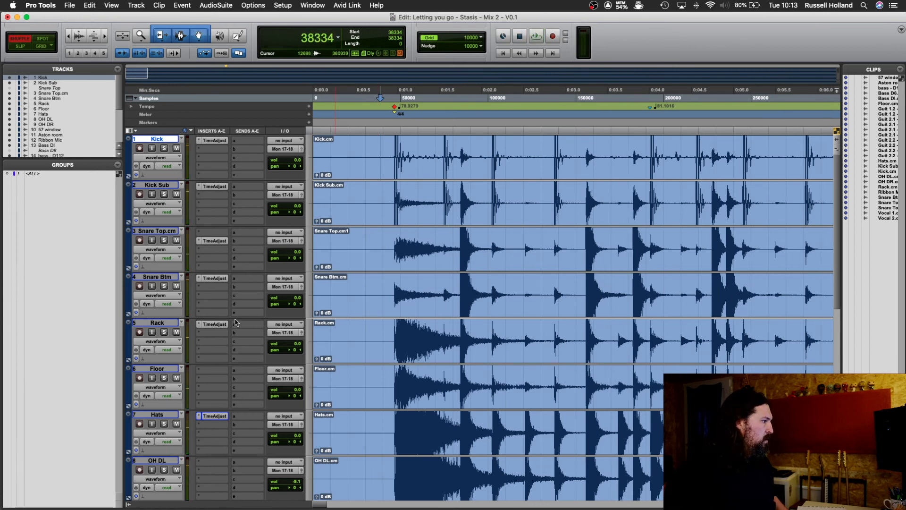
Step: Select the tracks from Kick through Hats and bypass the Time Adjuster on all of them
shift+click(164, 416)
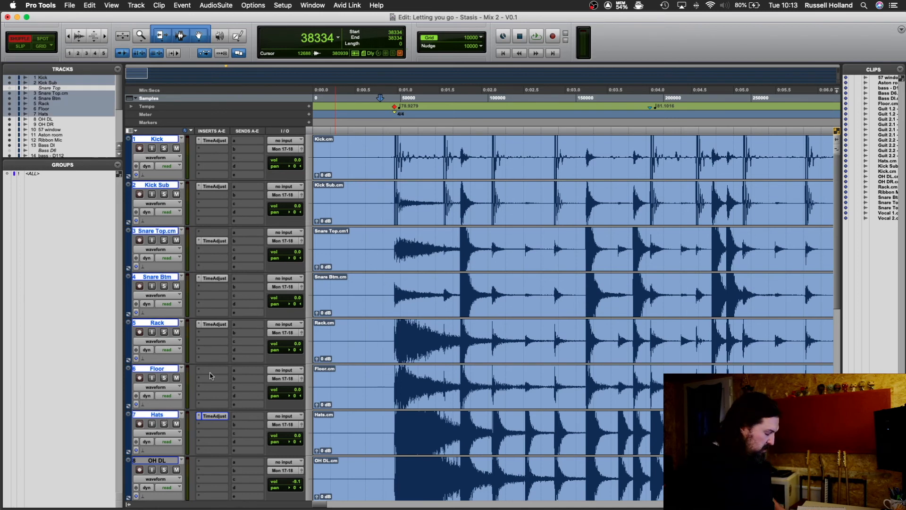
click(213, 141)
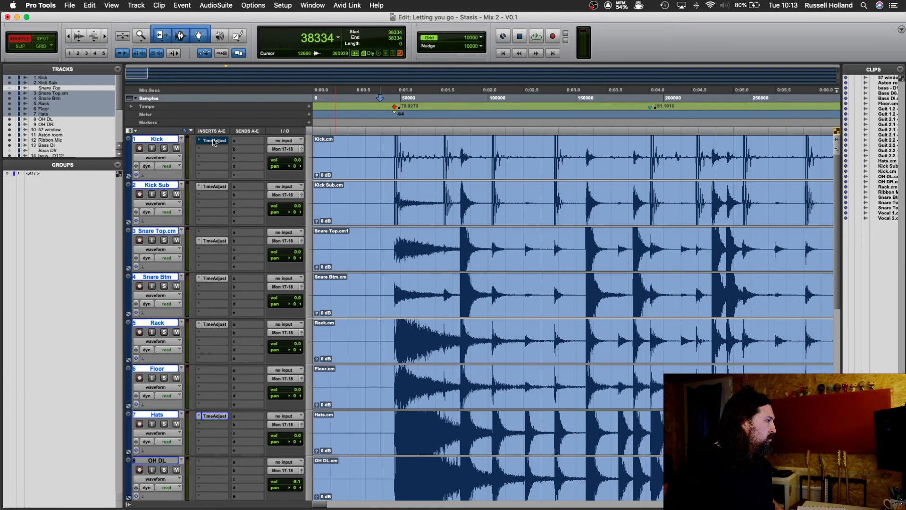
click(214, 191)
click(214, 191)
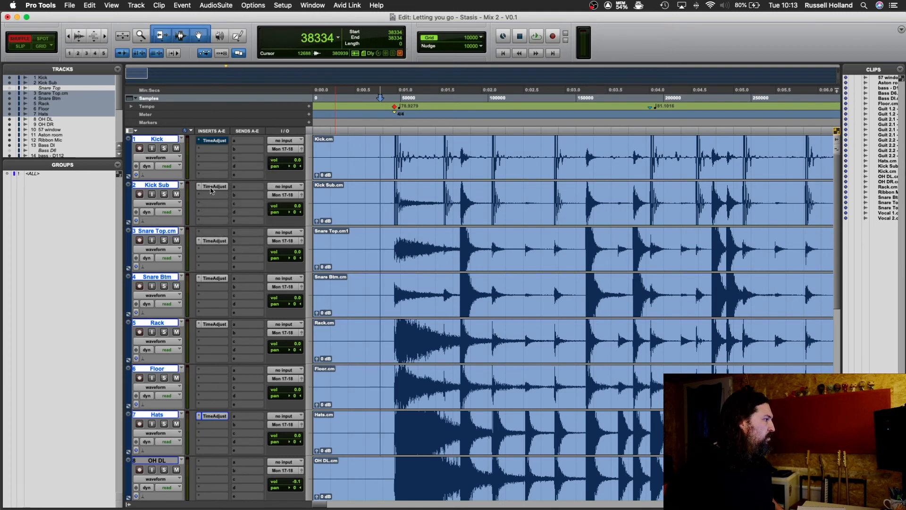
click(210, 188)
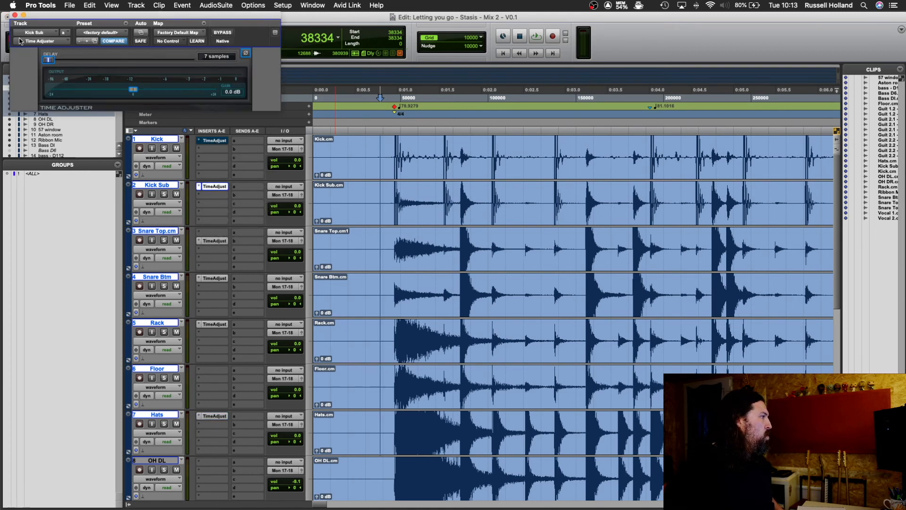
click(14, 15)
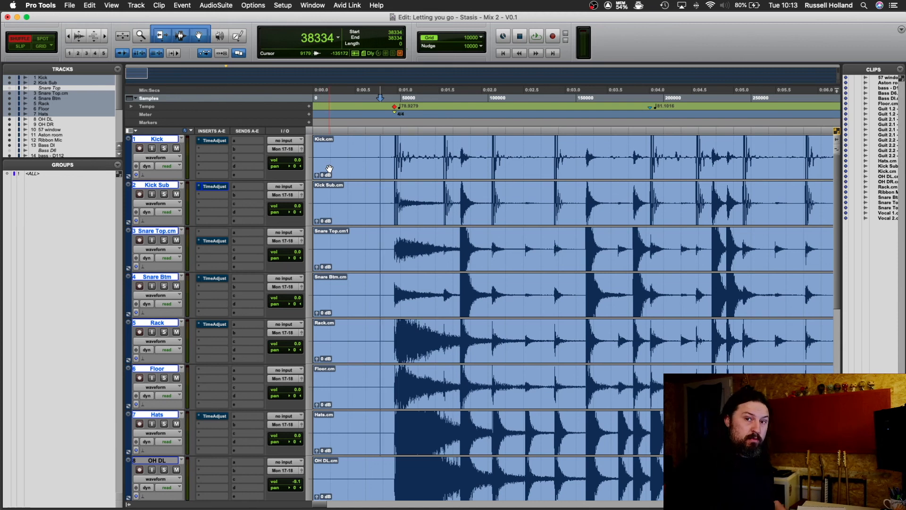
Step: Select samples 45083 to 334747 across all tracks and play the passage with the Time Adjusters bypassed
drag(392, 114, 667, 131)
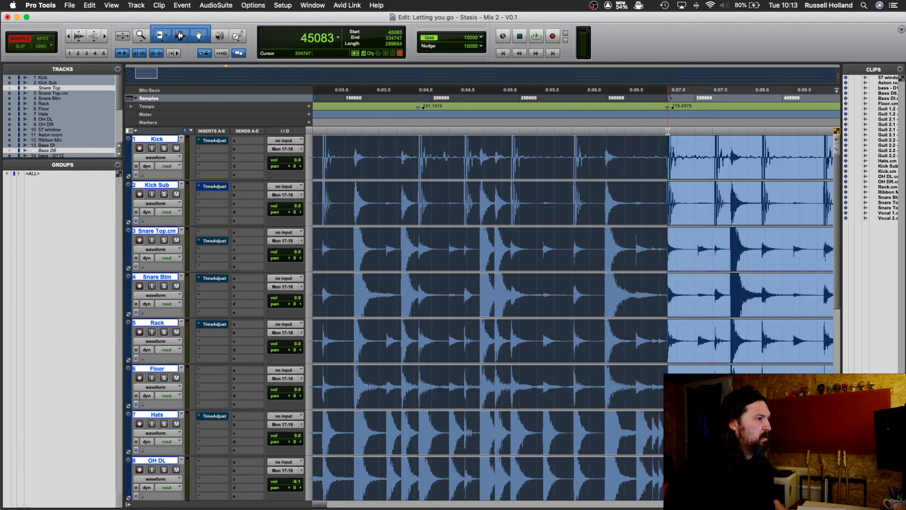
scroll(668, 131, left, 5)
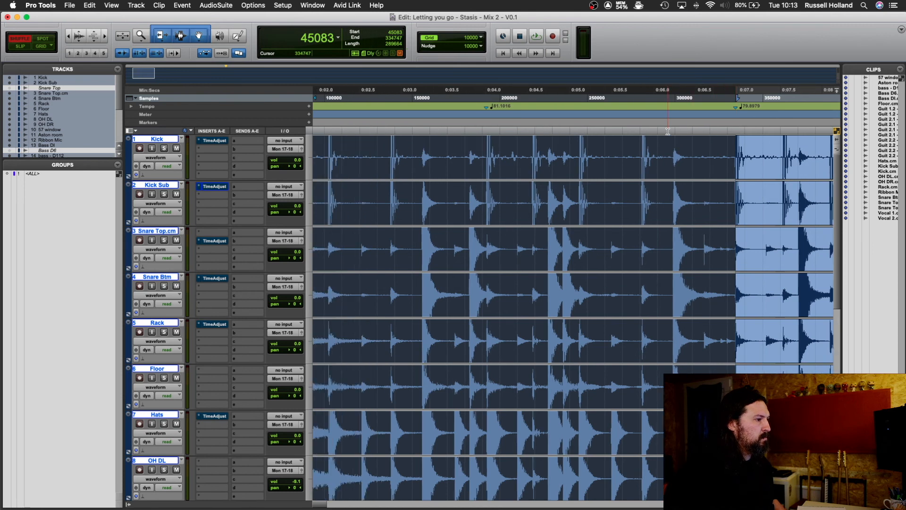
scroll(668, 132, left, 5)
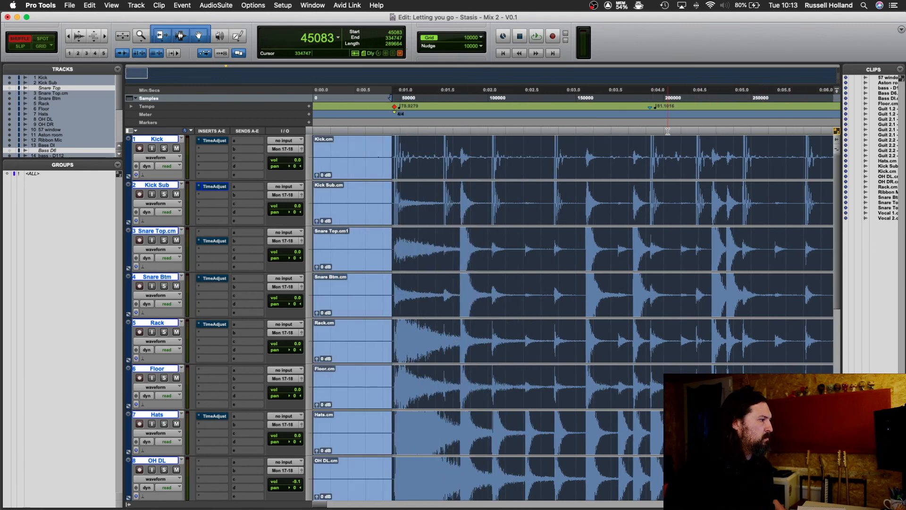
key(space)
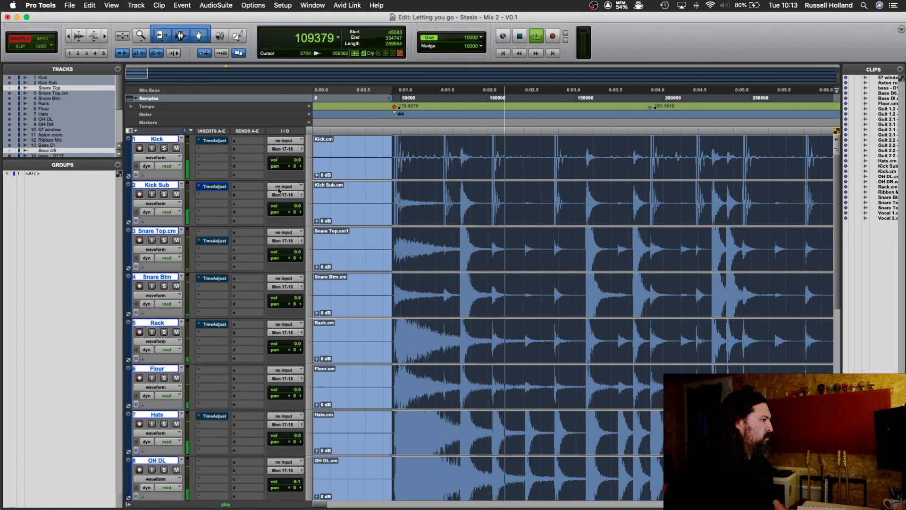
Step: Re-enable the Time Adjusters on the selected tracks during playback to compare the aligned sound, and stop playback
alt+super+click(208, 141)
super+click(216, 240)
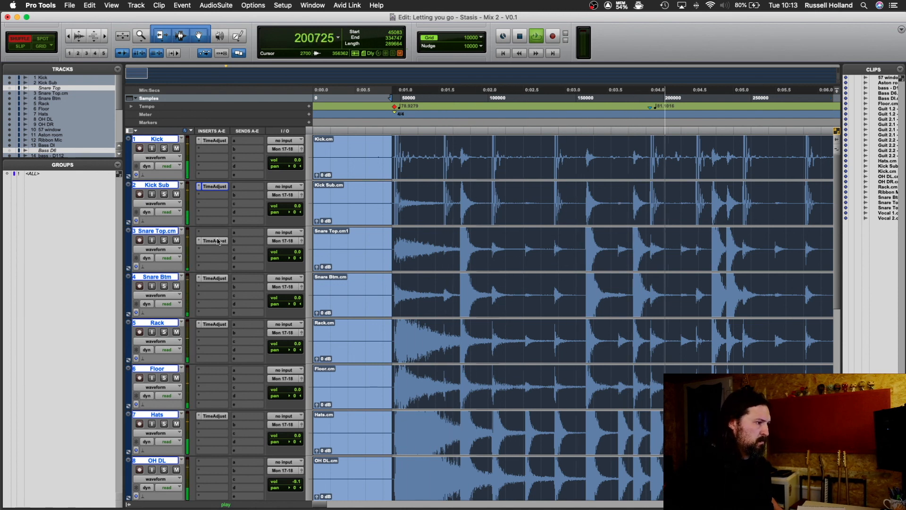
key(space)
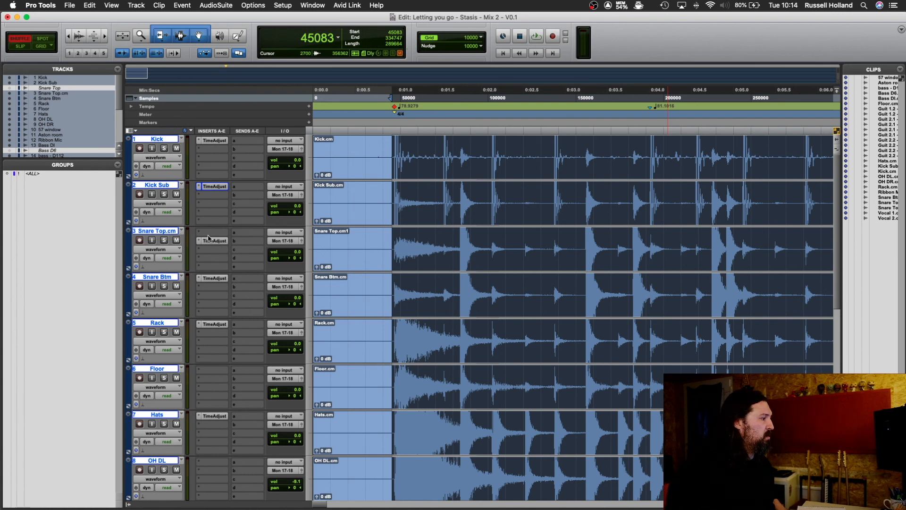
key(r)
key(r)
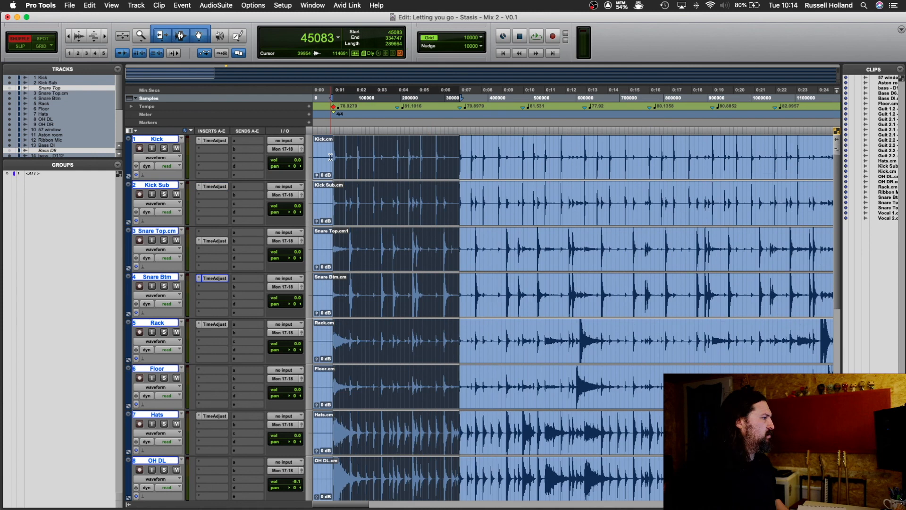